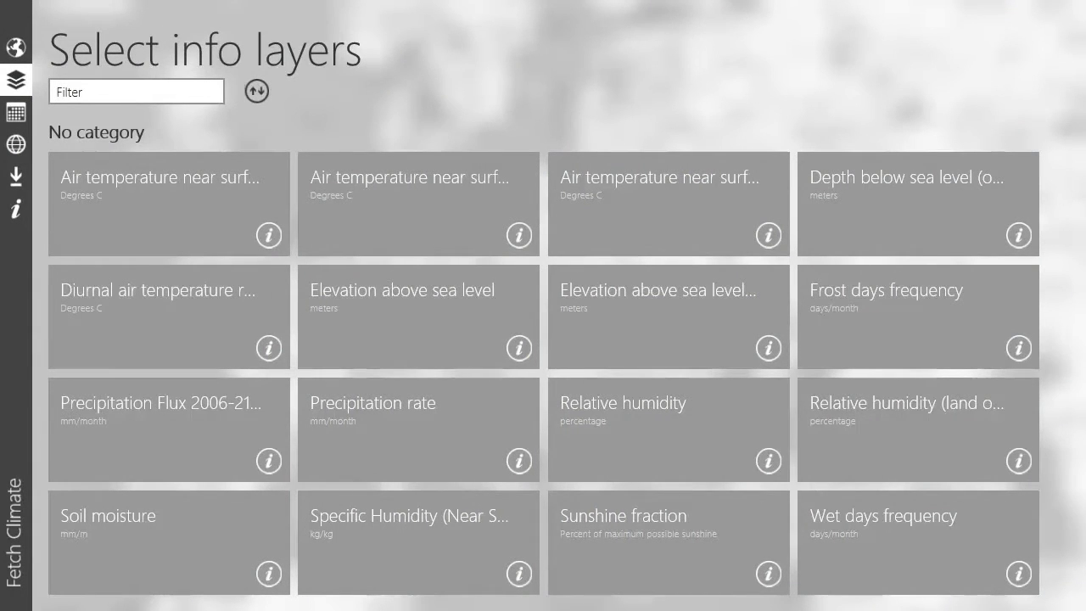
left_click(250, 204)
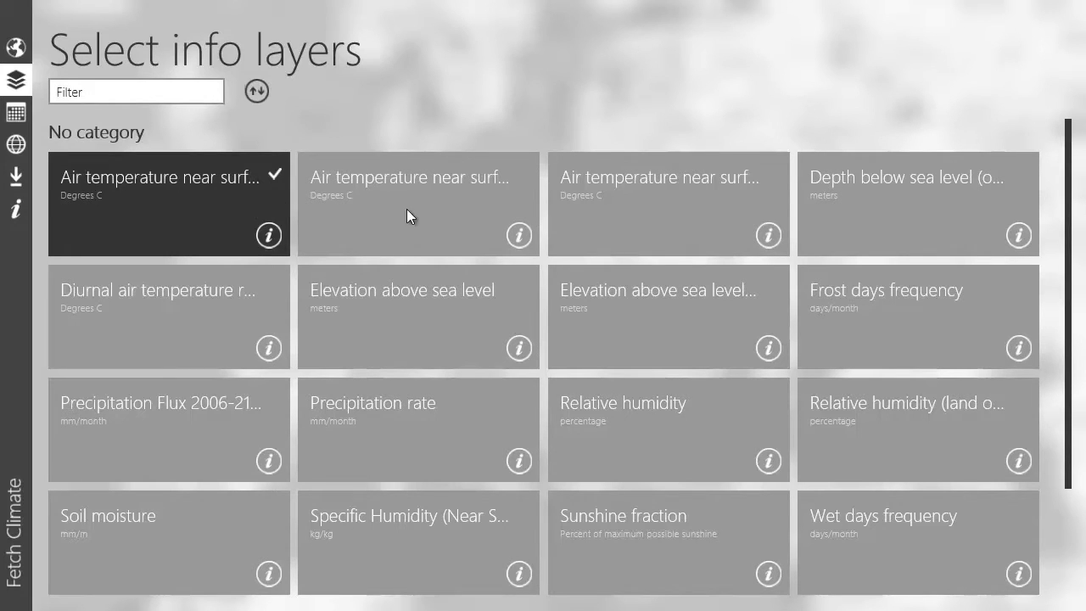
left_click(213, 197)
left_click(384, 204)
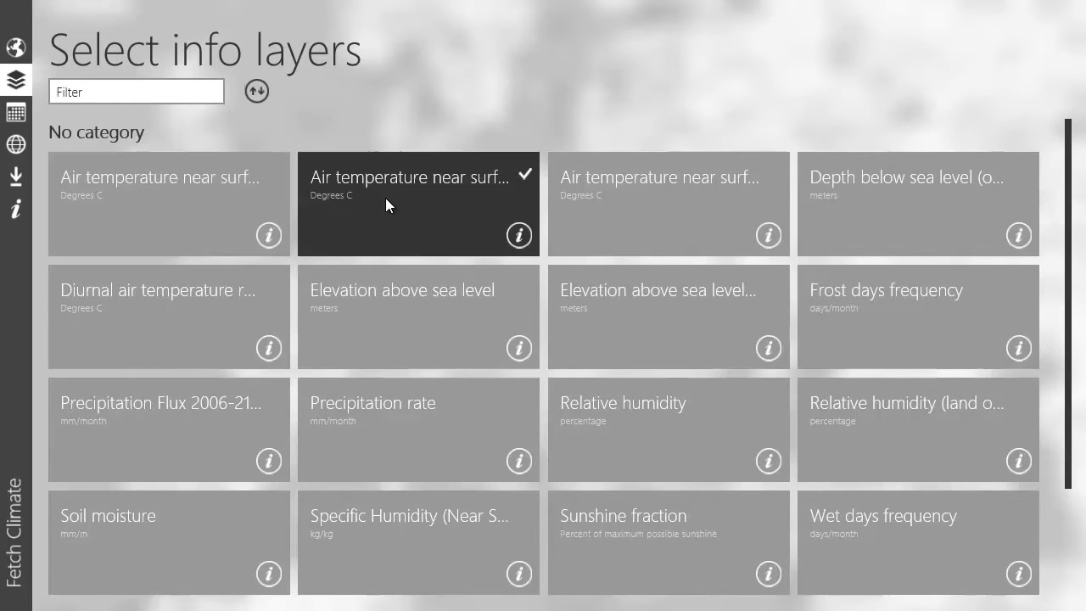
left_click(386, 204)
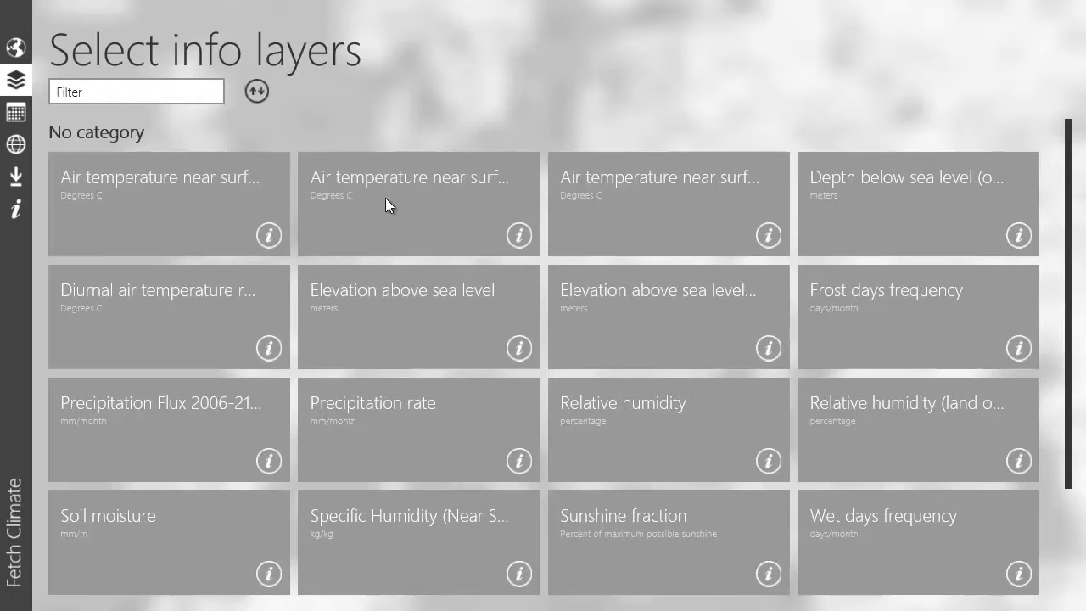
- Select the near-surface Specific Humidity info layer
left_click(398, 561)
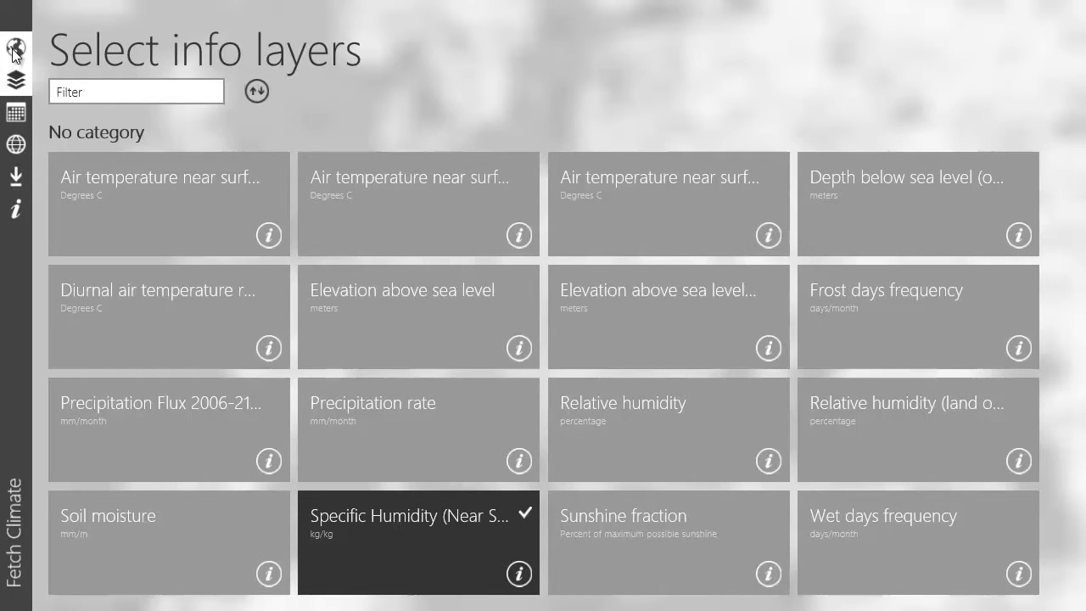
- Set the time selection to individual years from 2007 to 2040
left_click(16, 113)
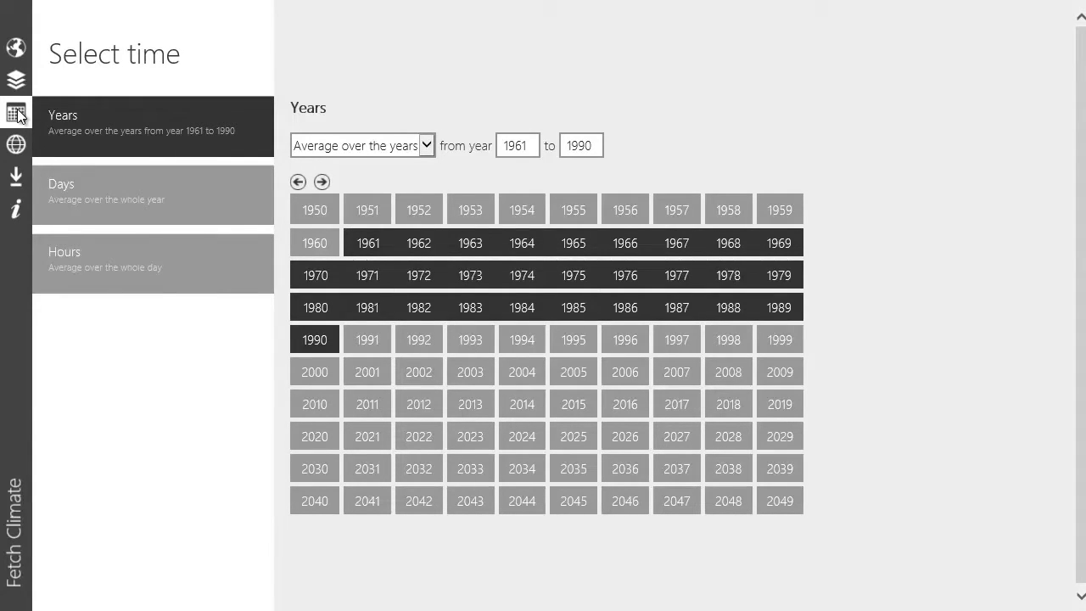
left_click_drag(528, 144, 484, 138)
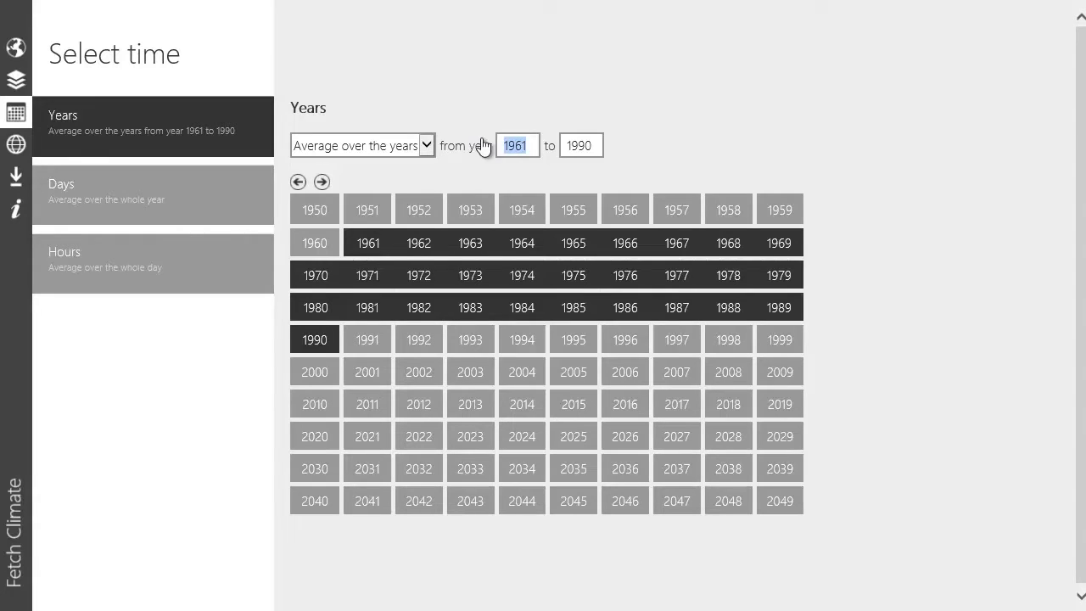
type("2007")
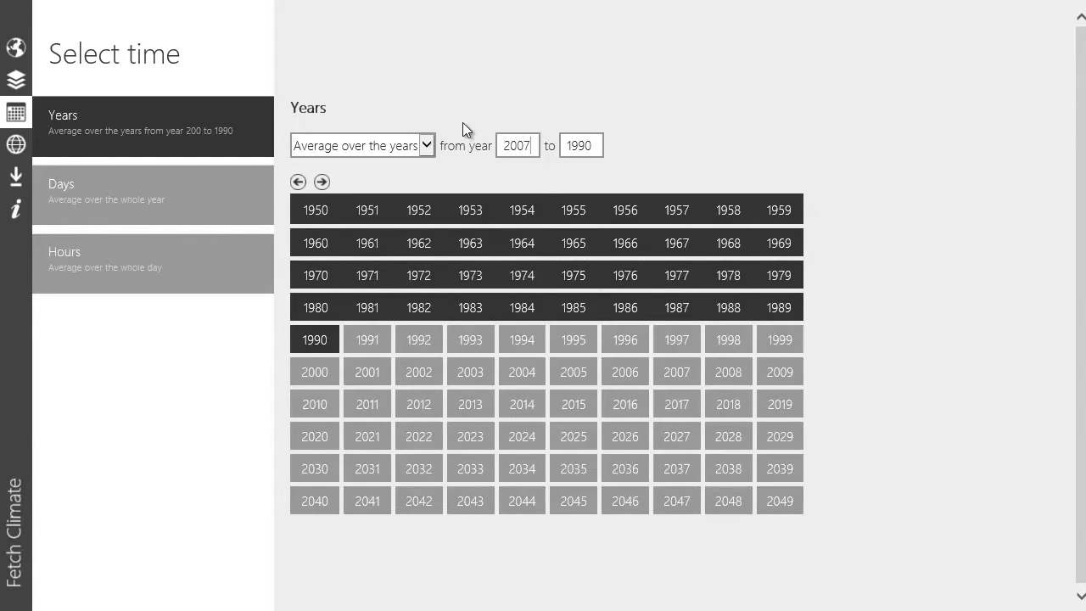
left_click_drag(594, 145, 553, 150)
type("2040")
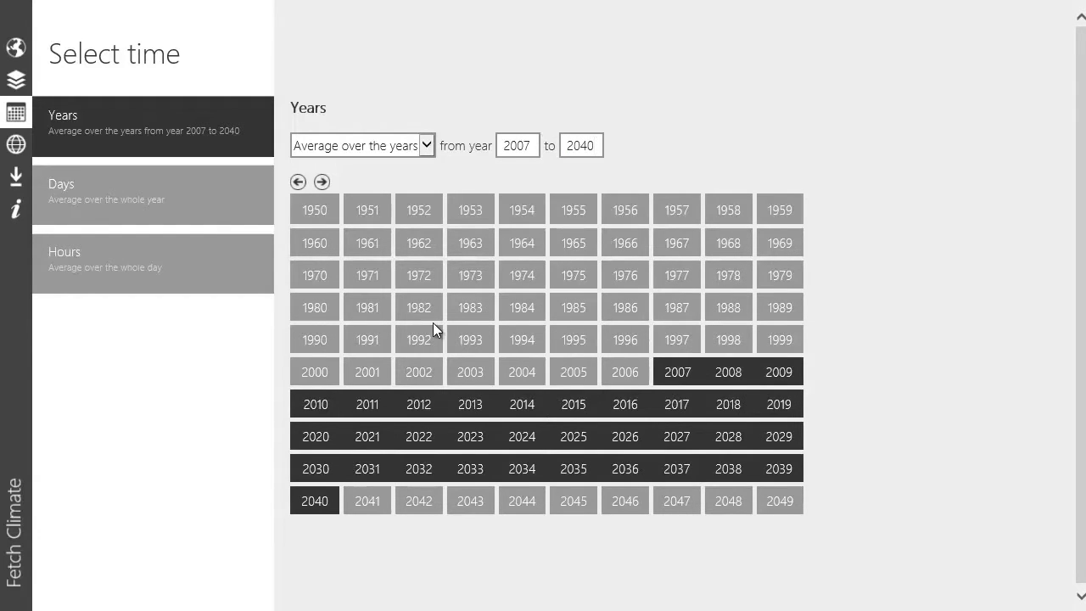
left_click(427, 146)
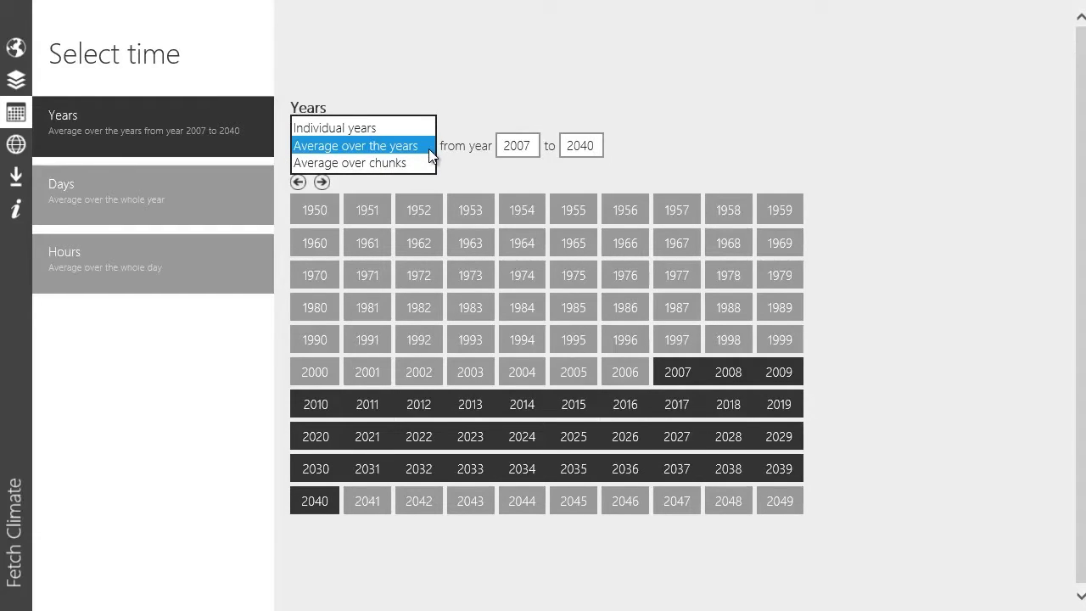
left_click(374, 128)
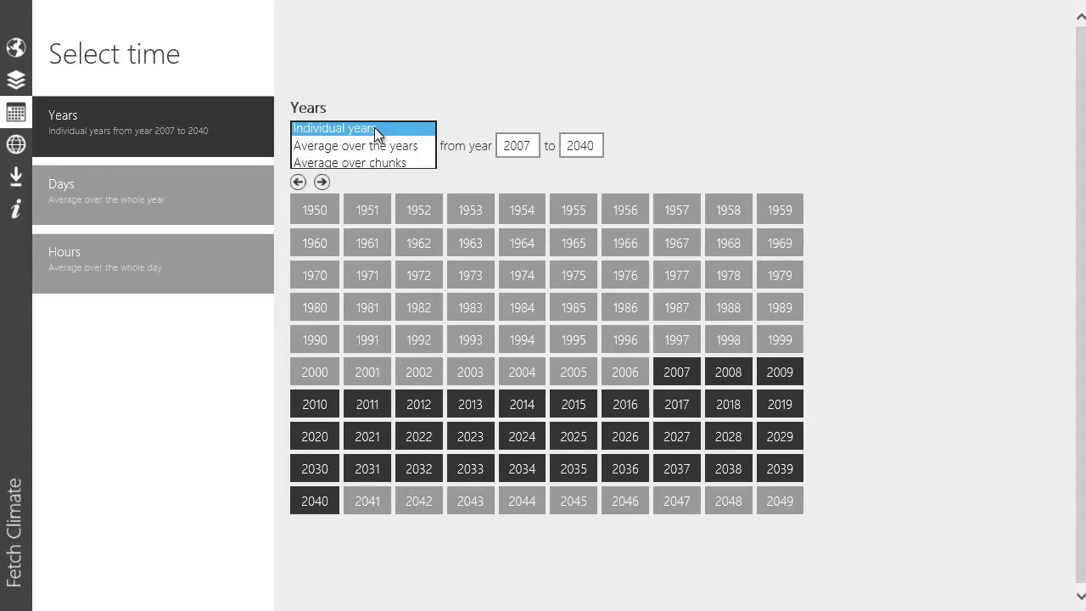
- Set the days to twelve monthly averages and keep the hours averaged over the whole day
left_click(148, 205)
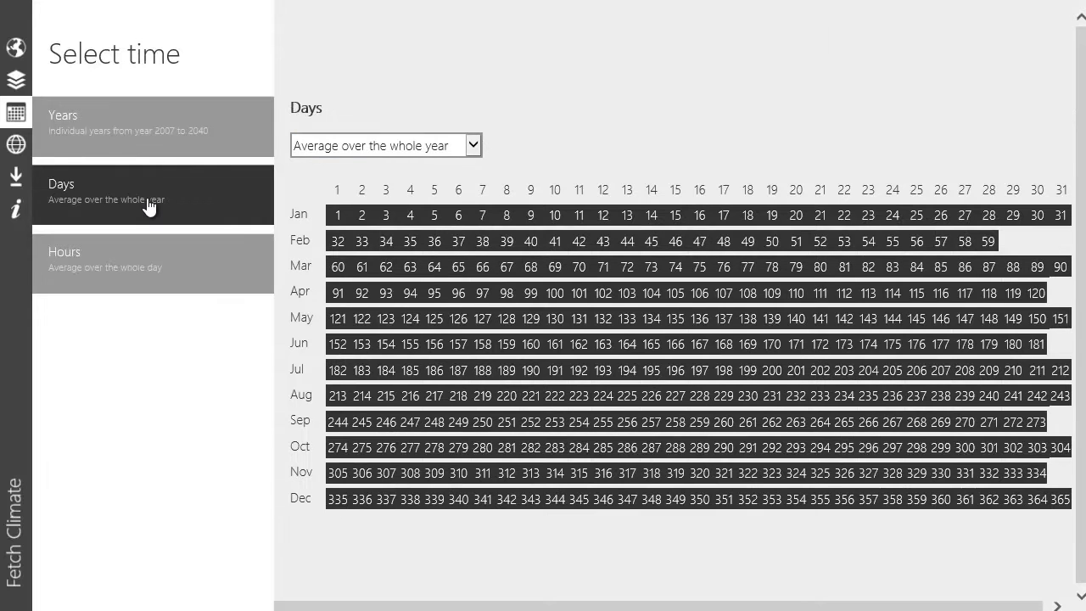
left_click(474, 146)
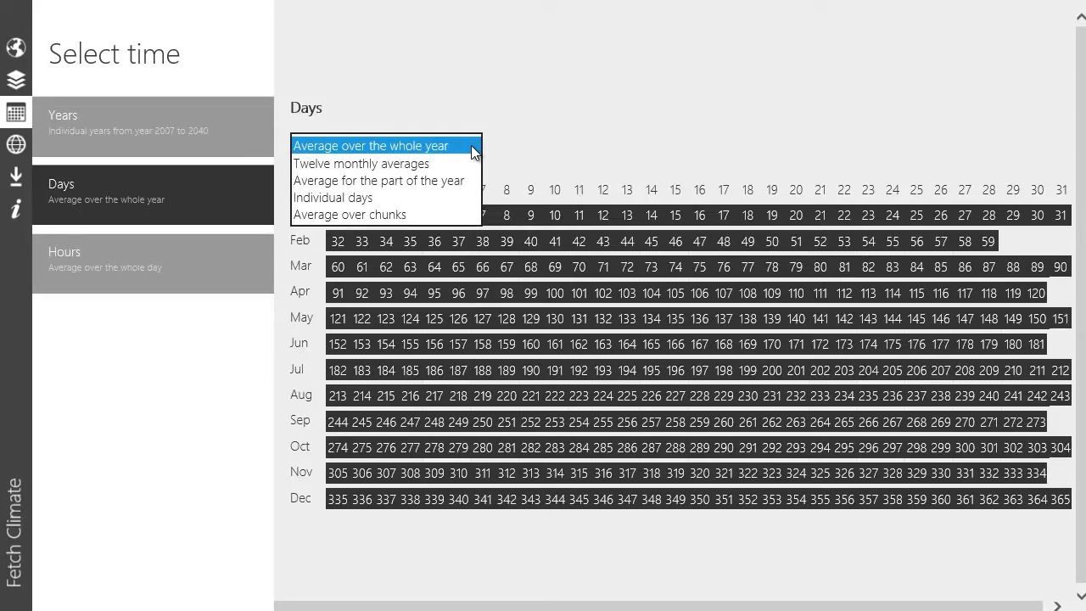
left_click(419, 162)
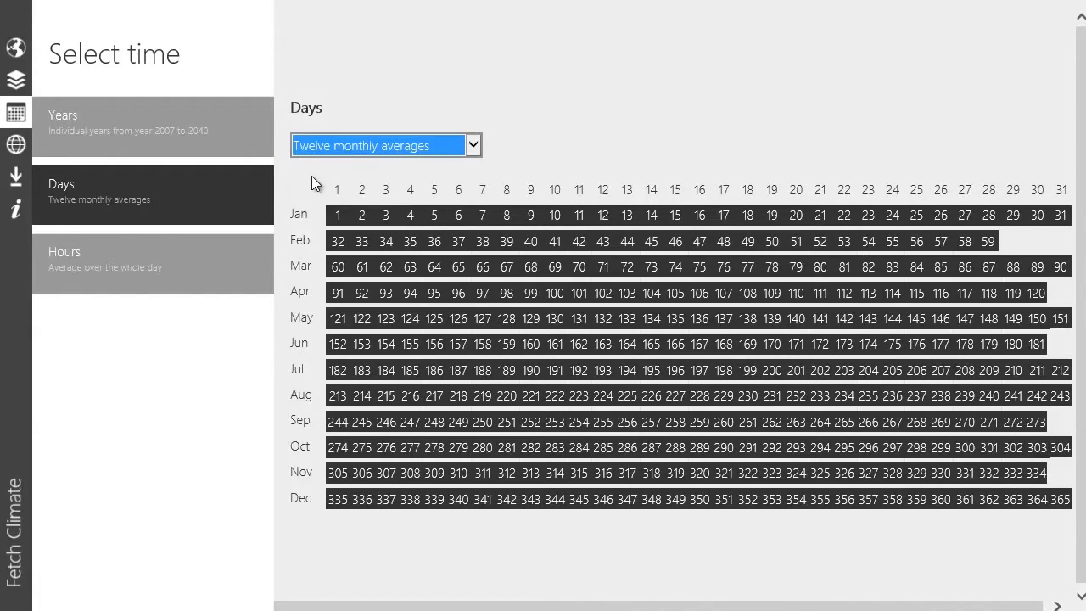
left_click(128, 263)
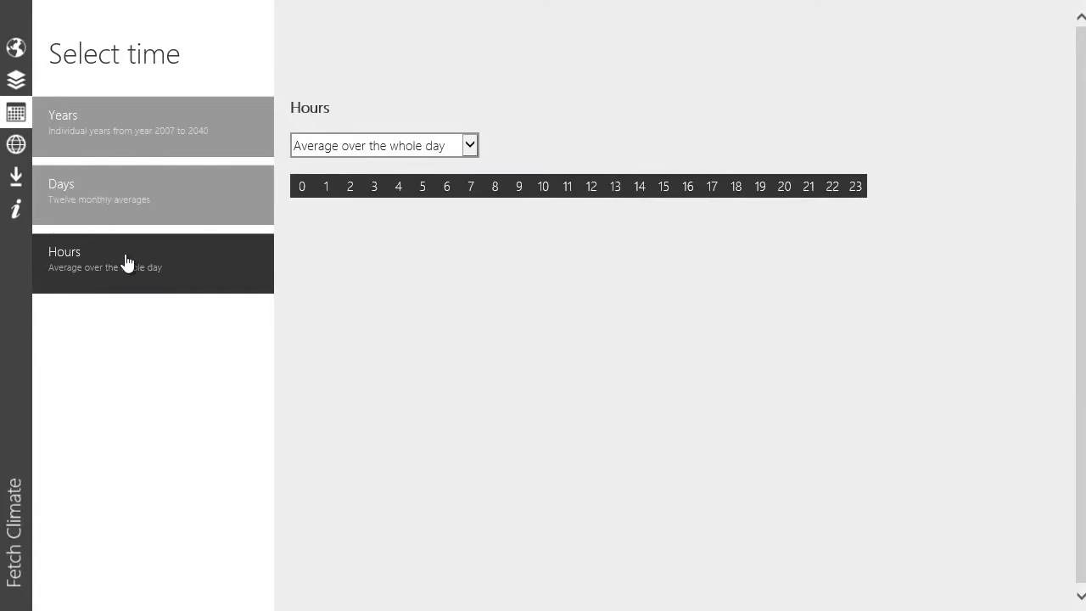
left_click(470, 145)
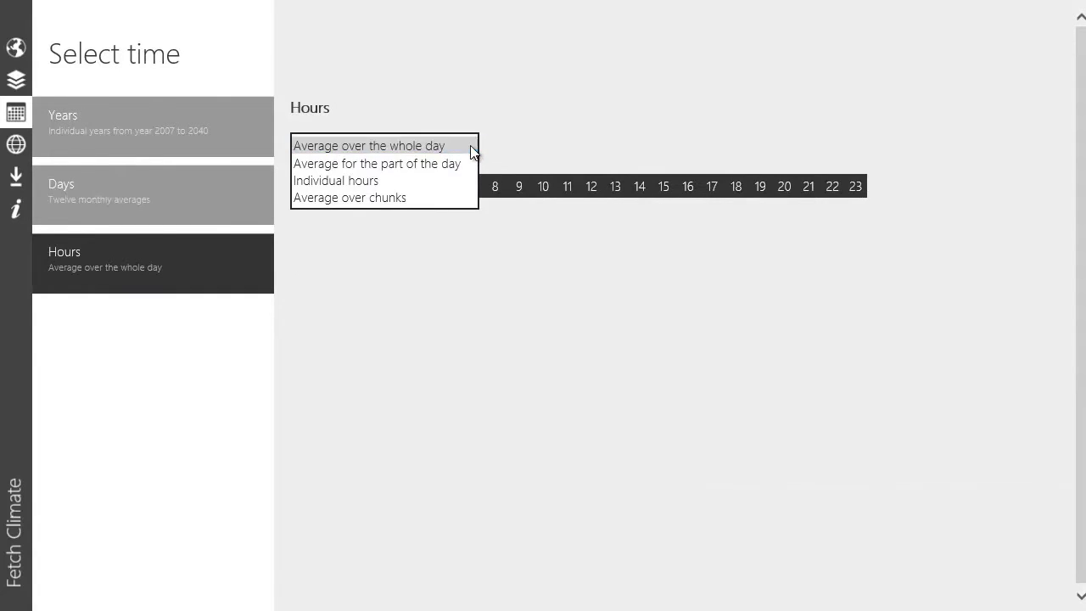
left_click(469, 146)
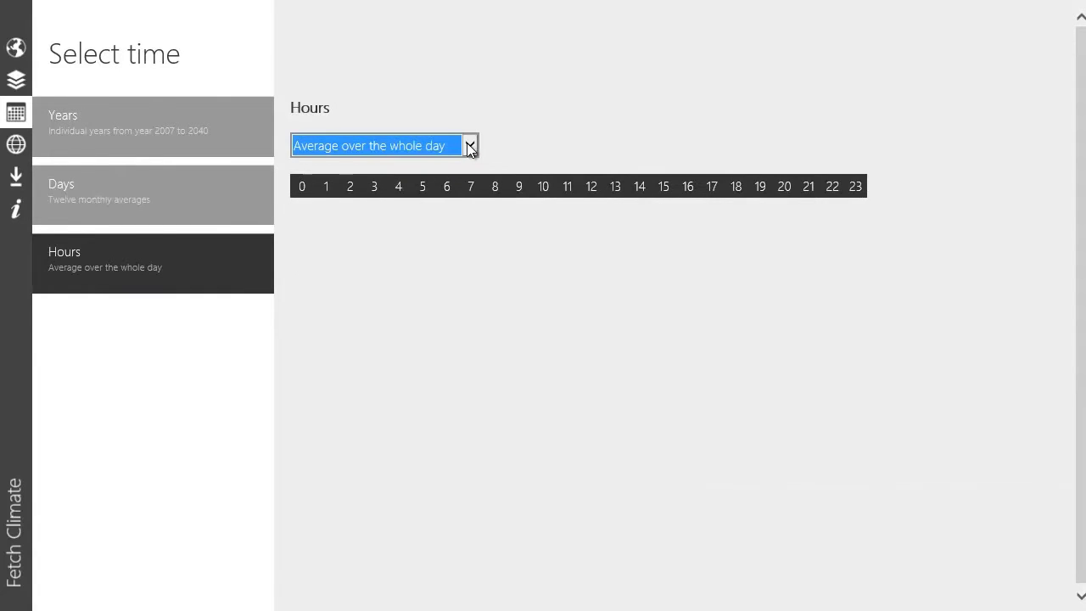
- Draw a rectangular region over central and eastern Europe, from about latitude 39 to 55 and longitude 7 to 42
left_click(17, 51)
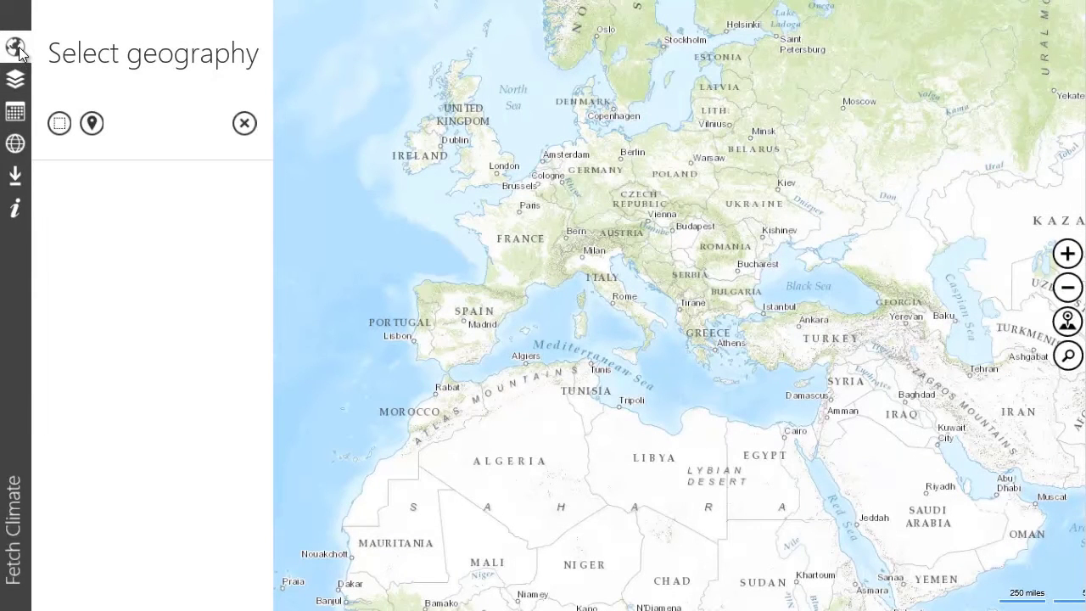
left_click_drag(537, 257, 409, 287)
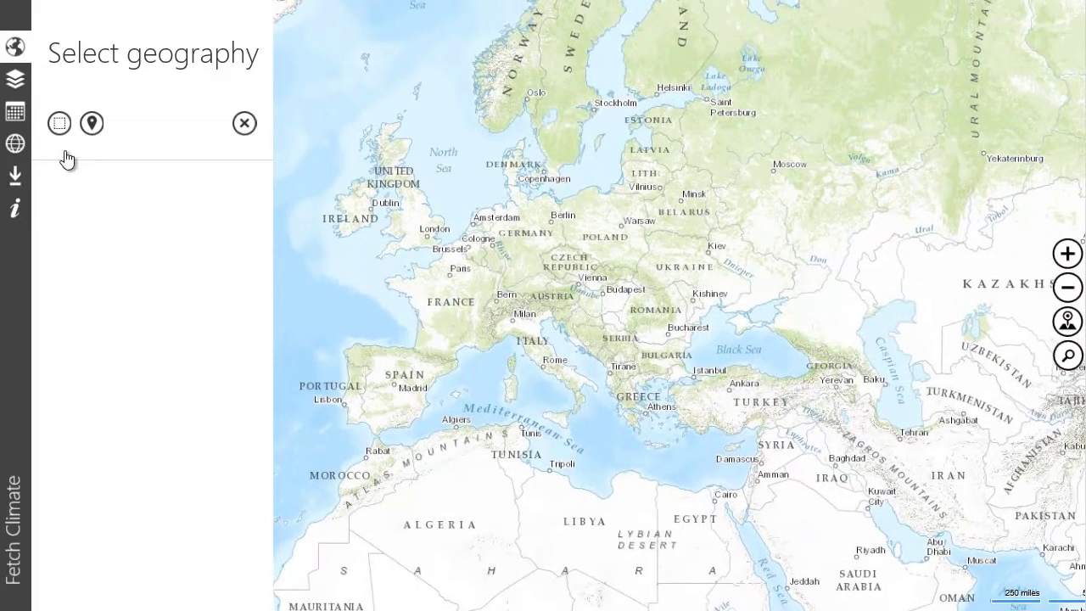
left_click(61, 125)
left_click_drag(490, 191, 811, 373)
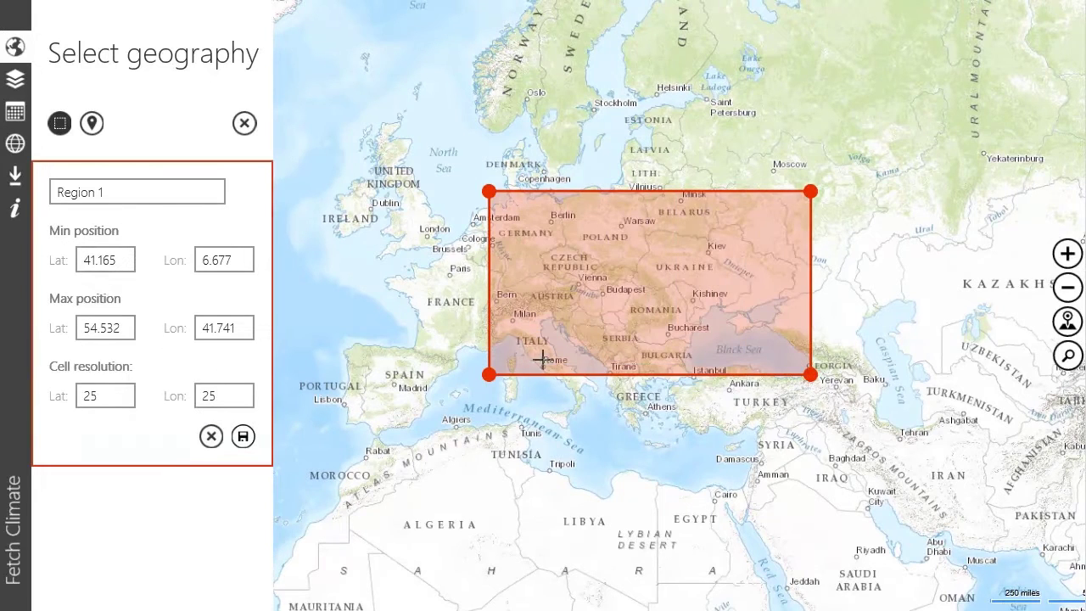
left_click_drag(489, 376, 490, 404)
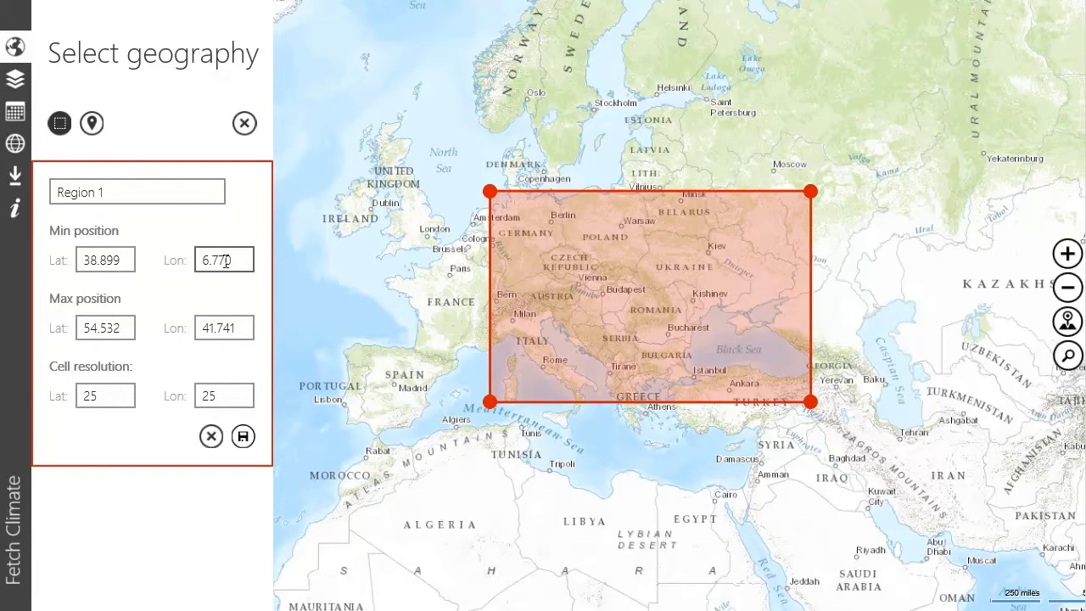
- Set Region 1's cell resolution to 50 for both latitude and longitude and save the region
left_click_drag(97, 397, 75, 395)
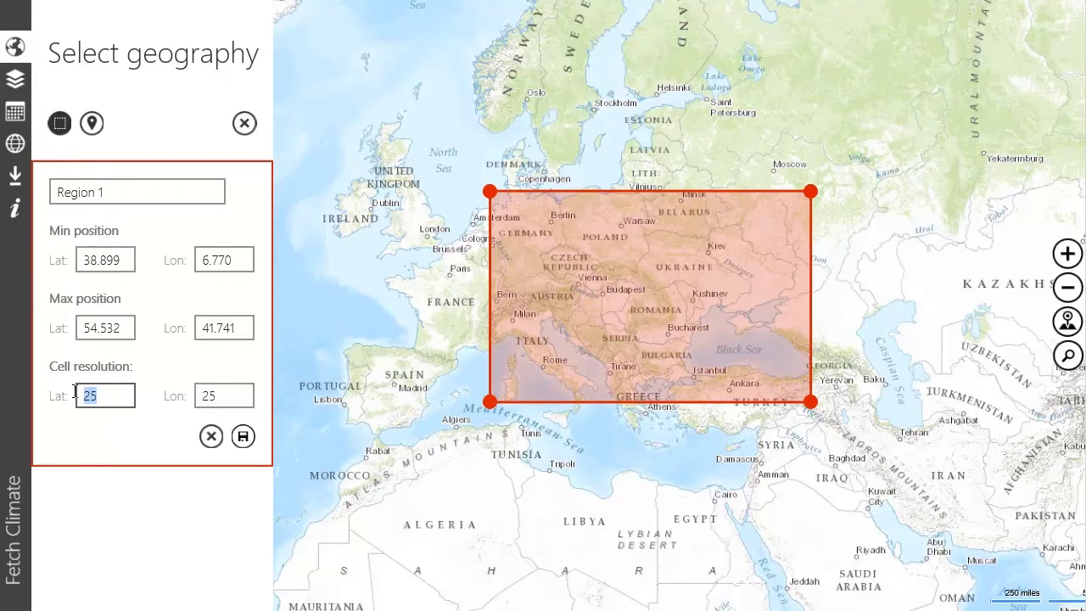
type("50")
double_click(203, 395)
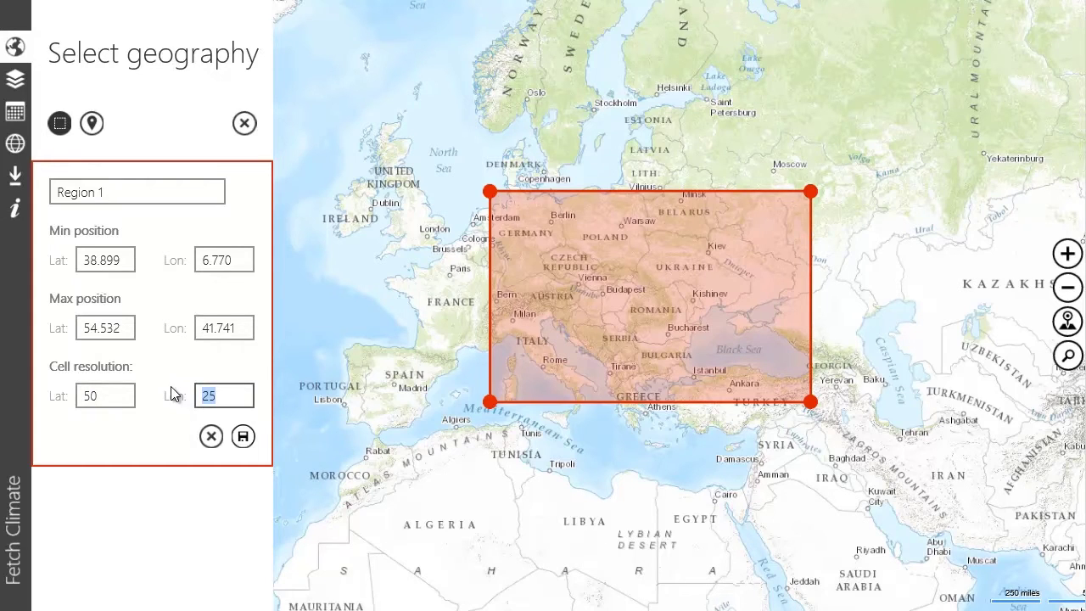
type("50")
left_click(243, 438)
- Place three points north of the region: in southern Sweden, south of Saint Petersburg and northeast of Moscow
left_click(91, 125)
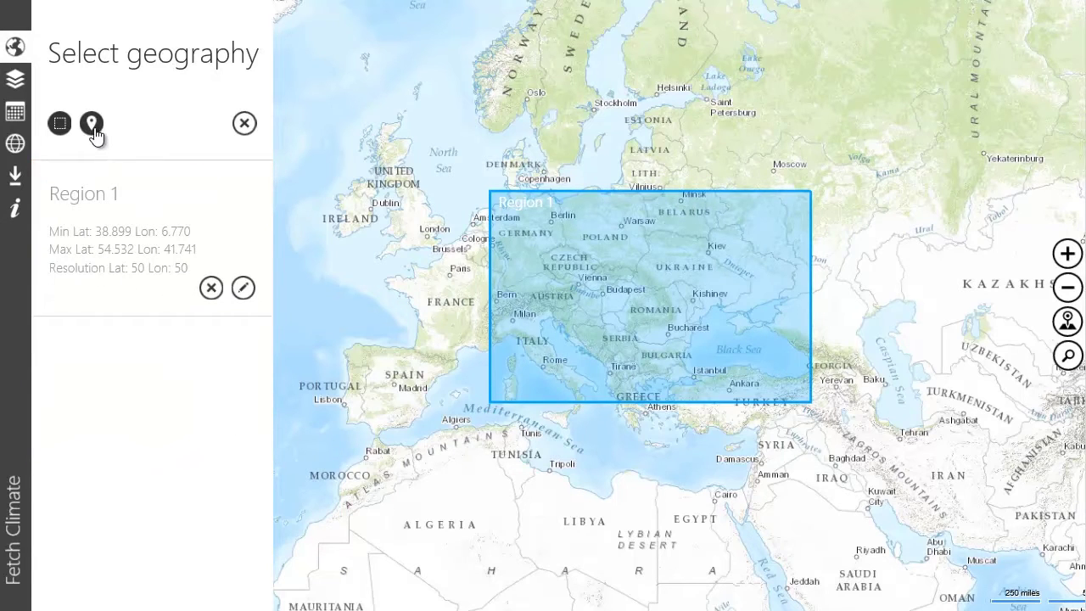
left_click(561, 117)
left_click(701, 132)
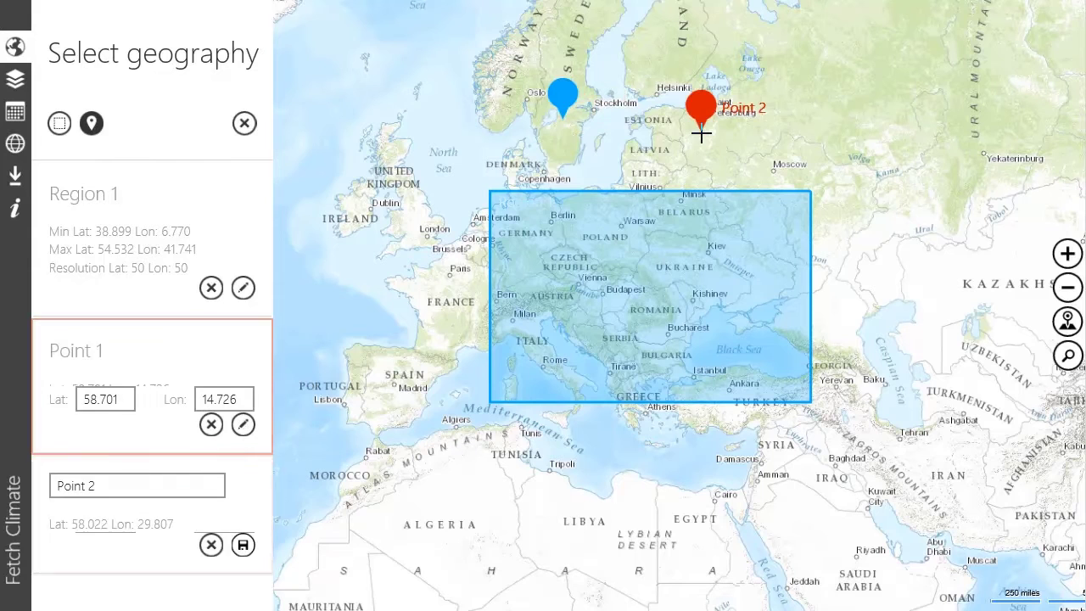
left_click(812, 149)
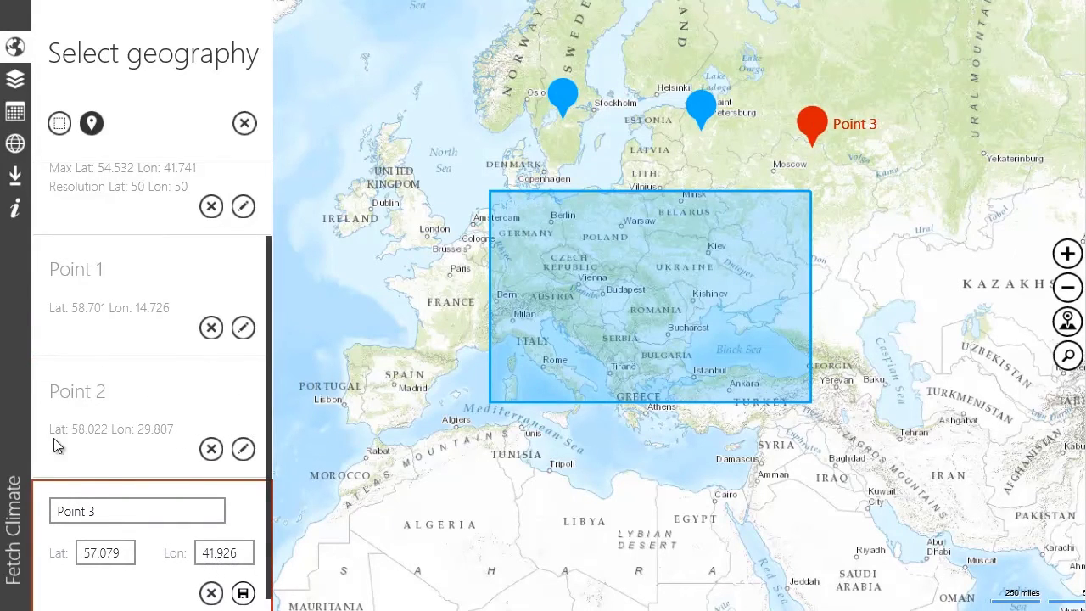
- Delete all three points, leaving only Region 1 in the geography selection
left_click(212, 594)
left_click(210, 531)
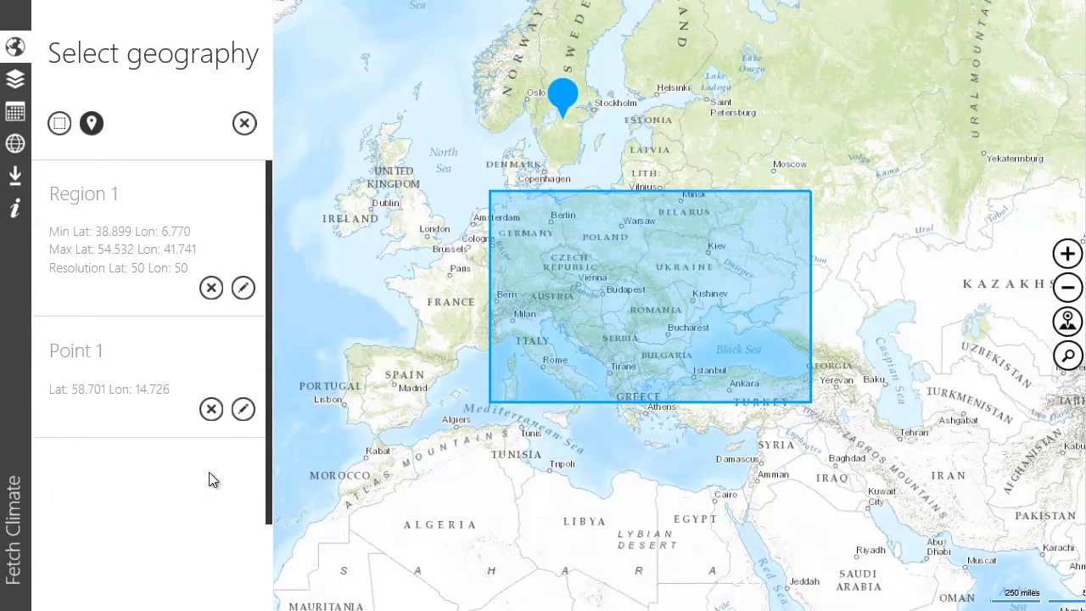
left_click(212, 411)
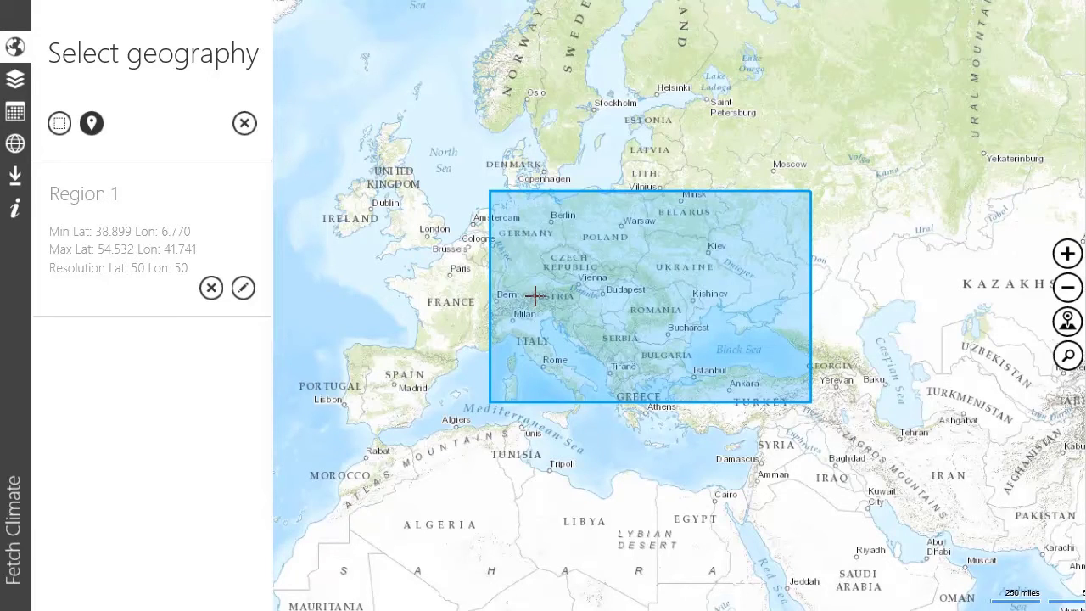
- Display the humidity results for the region and move the timeline to August 2024
left_click(4, 91)
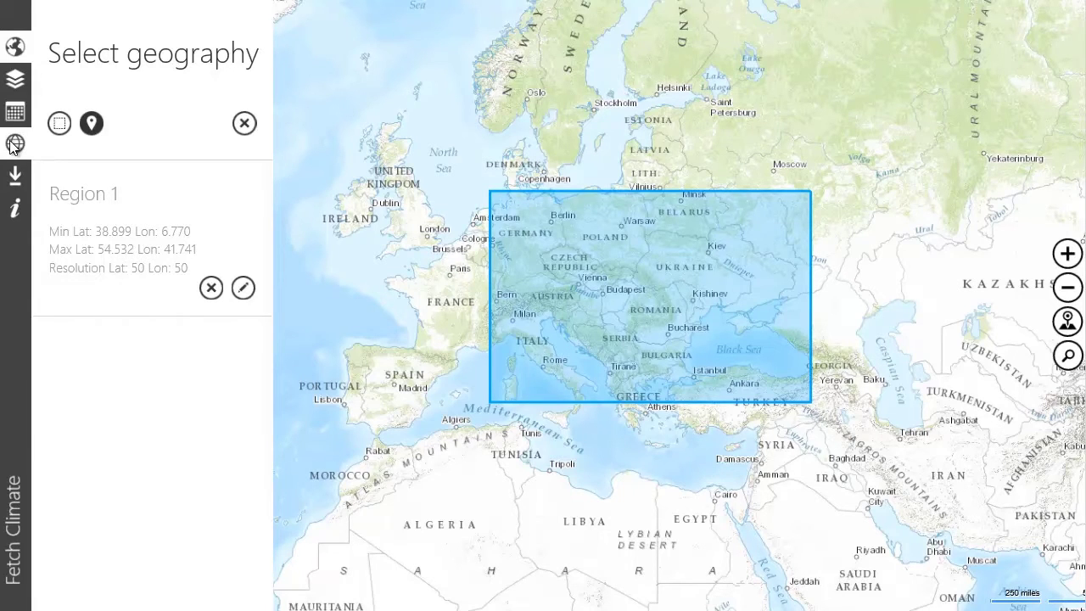
left_click(14, 144)
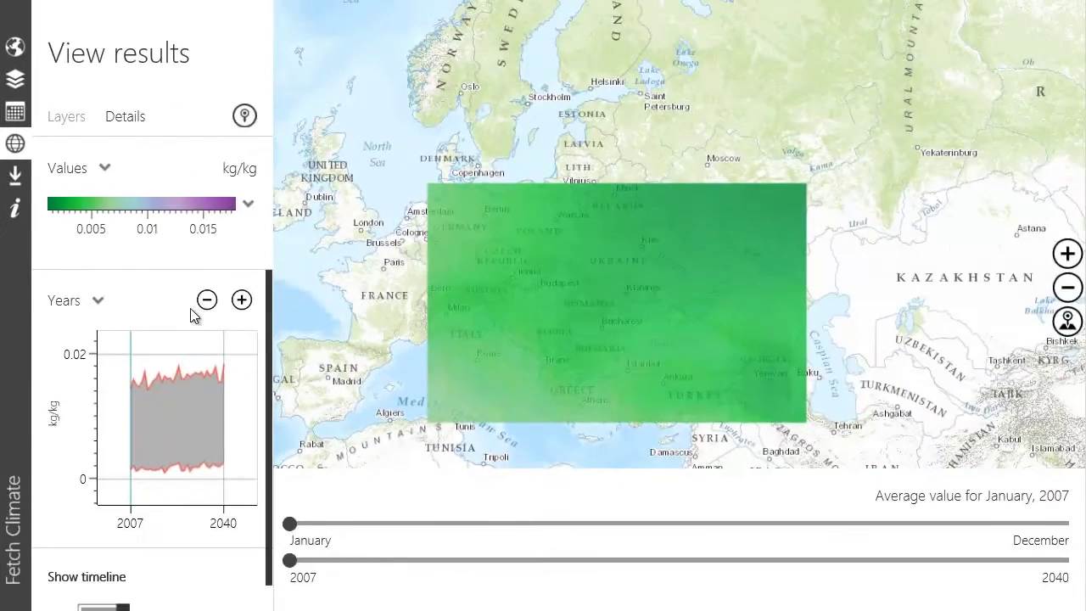
left_click_drag(291, 524, 654, 547)
mouse_move(290, 562)
left_mouse_down()
mouse_move(600, 584)
mouse_move(835, 584)
left_mouse_up()
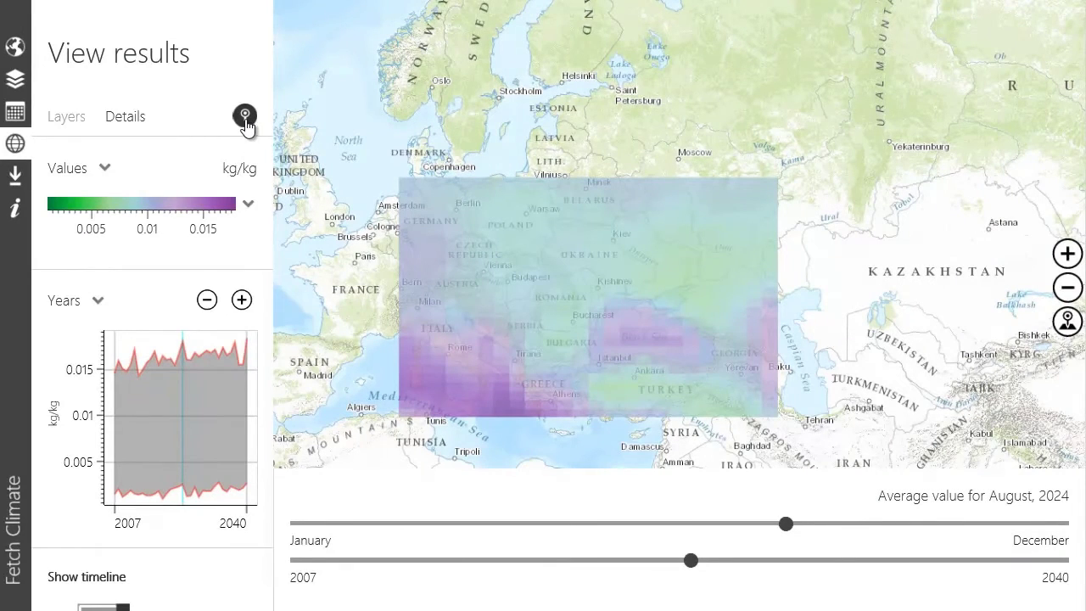
- Probe the humidity values at three locations inside the region, from Romania to the Mediterranean, and turn the probe off
left_click(558, 301)
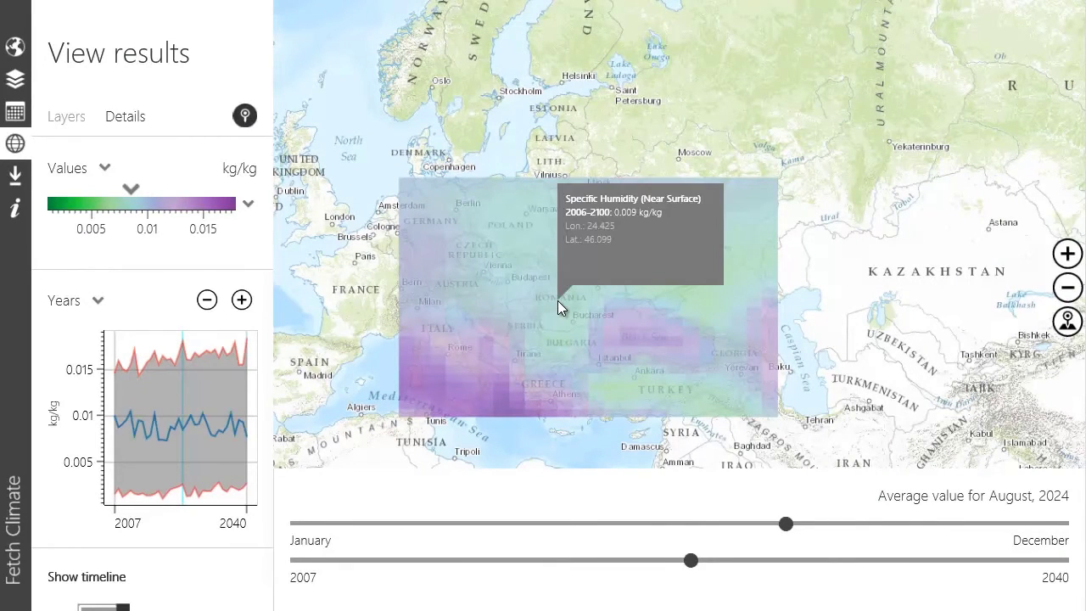
left_click(500, 357)
left_click(436, 380)
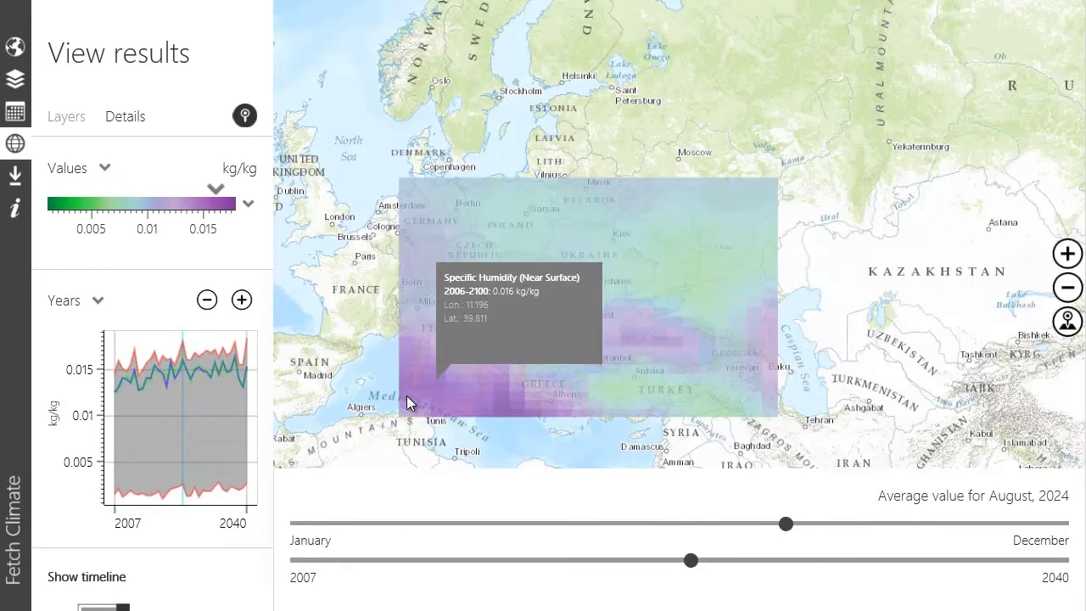
left_click(244, 117)
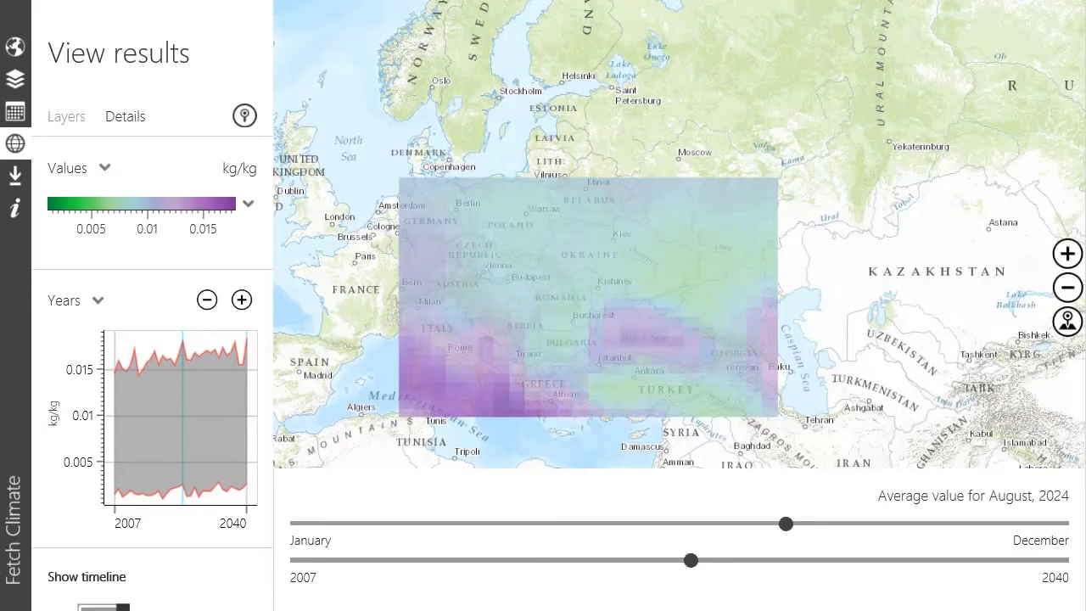
- Open the export options for the results
left_click(14, 176)
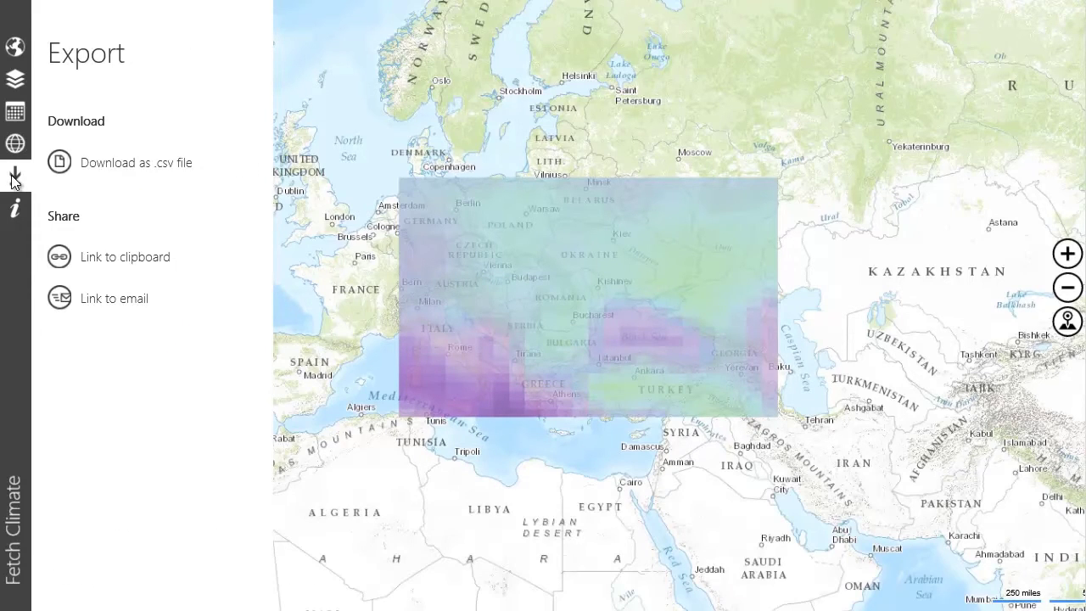